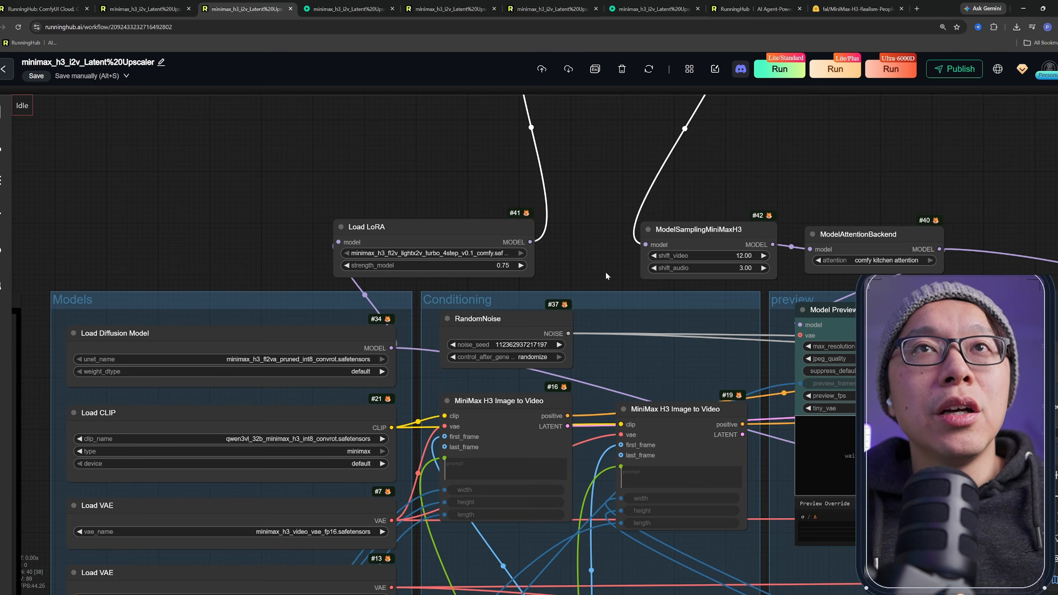
Examine the two chained Load LoRA nodes and their links to ModelSamplingMiniMaxH3.
scroll(605, 271, "up", 7)
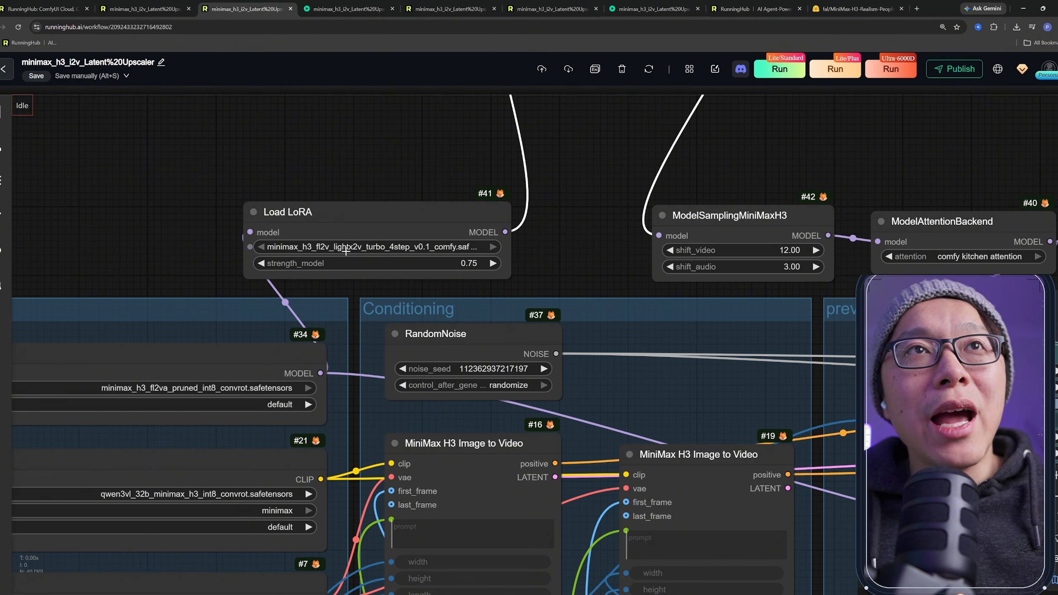
scroll(414, 248, "down", 1)
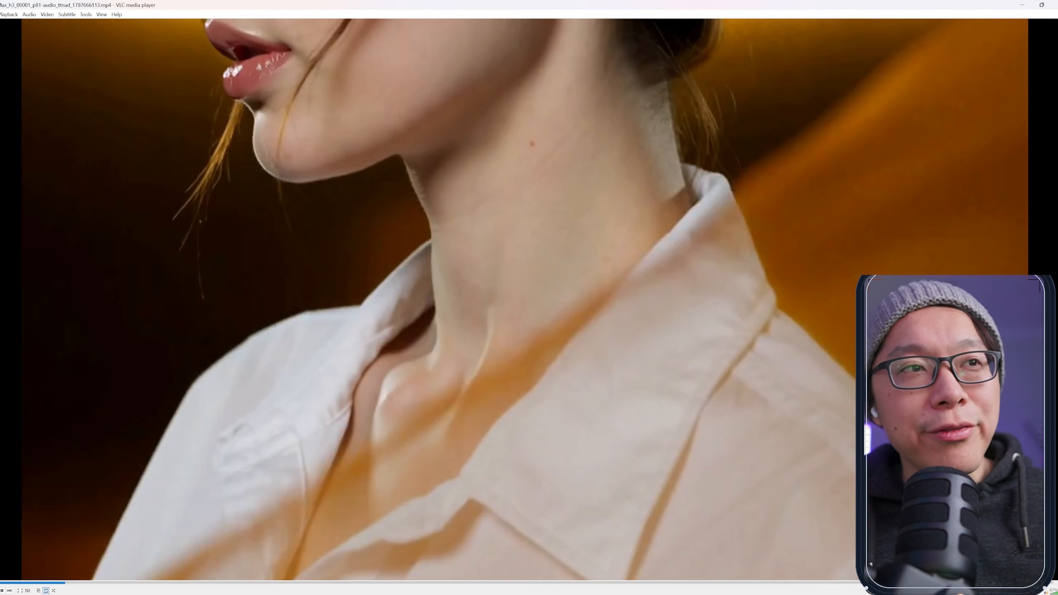
key("space")
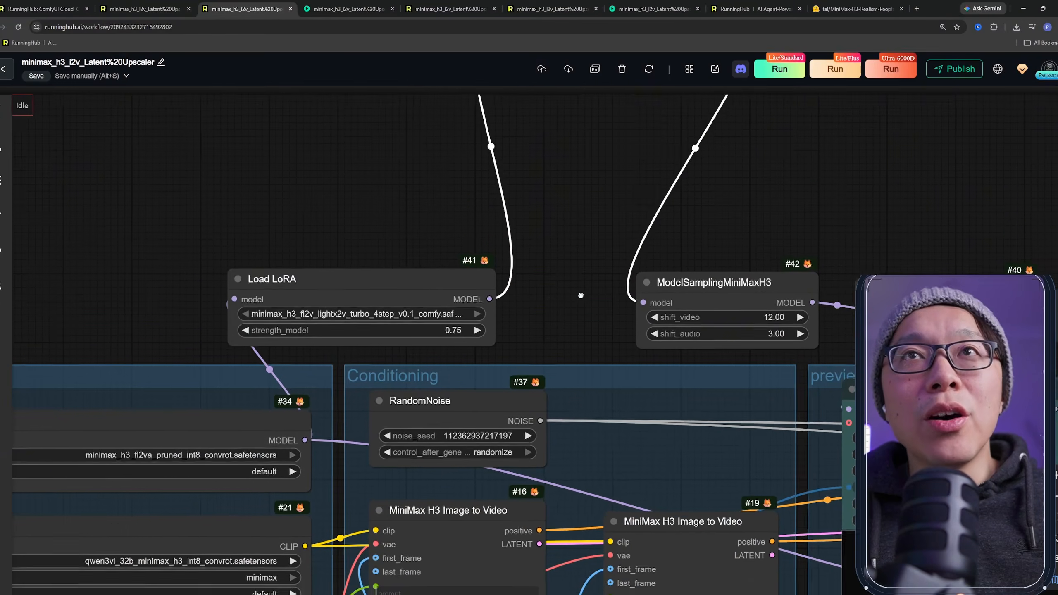
scroll(559, 310, "up", 2)
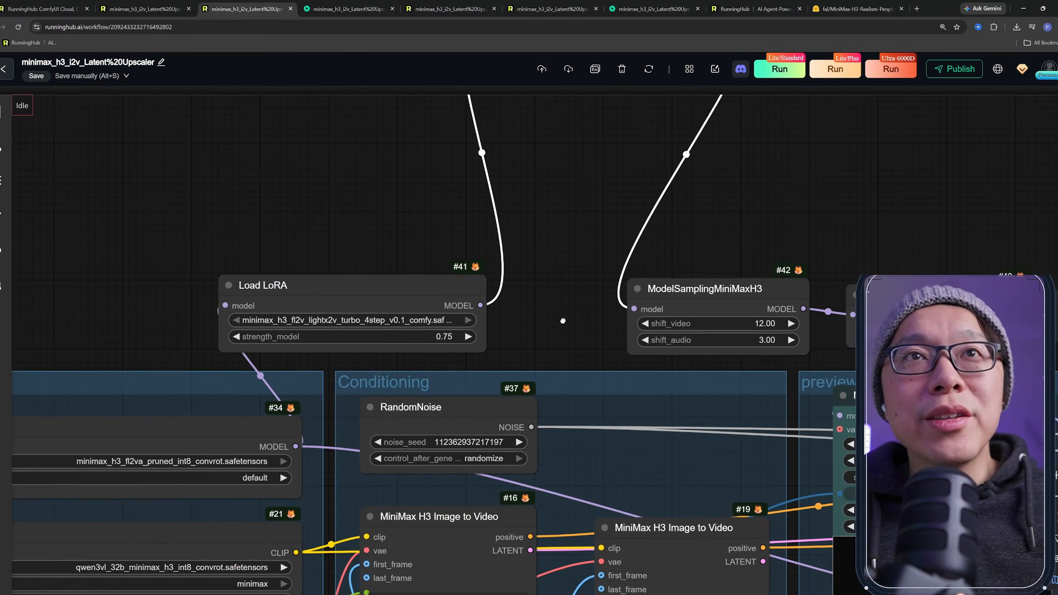
scroll(560, 310, "up", 2)
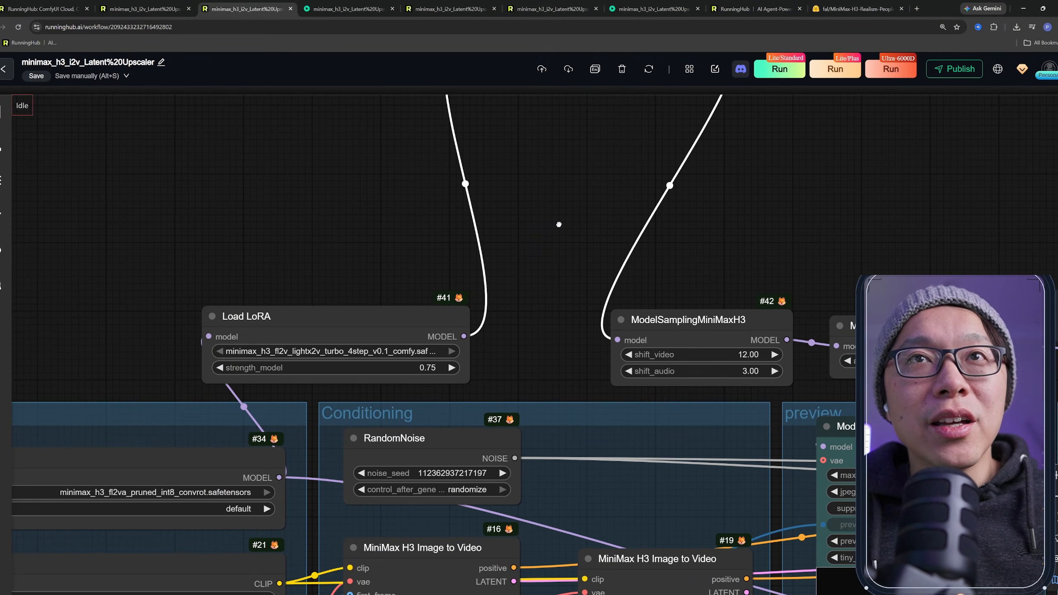
scroll(559, 229, "up", 5)
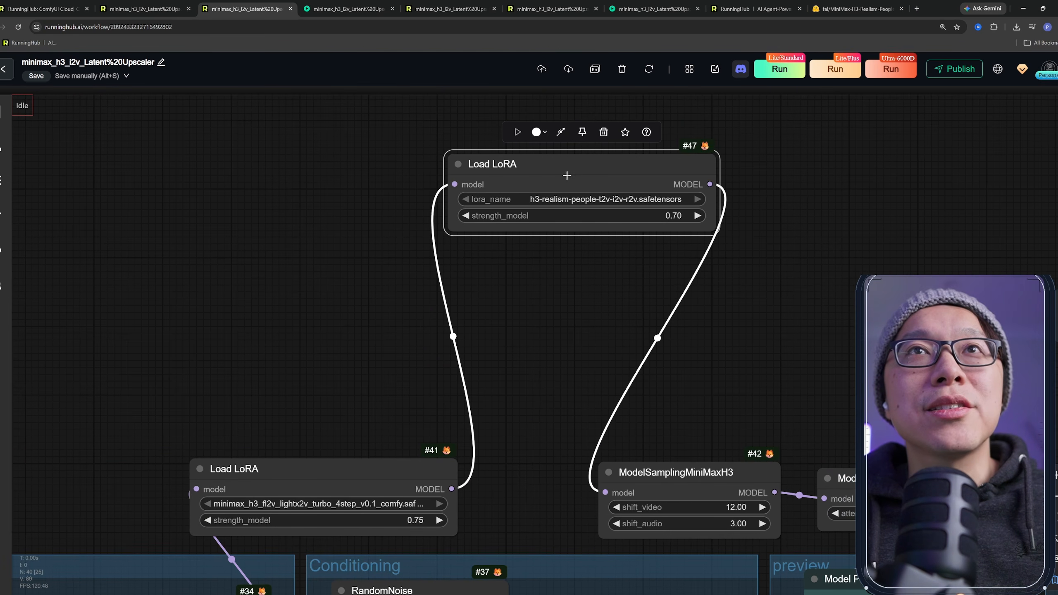
scroll(486, 361, "up", 2)
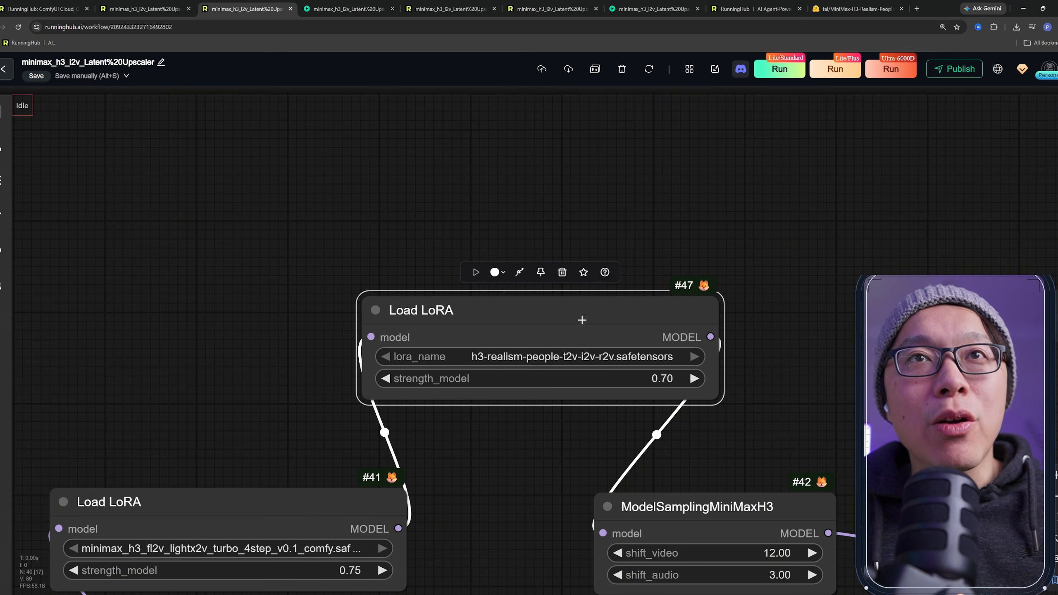
Switch to the MiniMax-H3-Realism-People-LoRA page on Hugging Face, view its file list and highlight the trigger word on the model card.
key("ctrl+9")
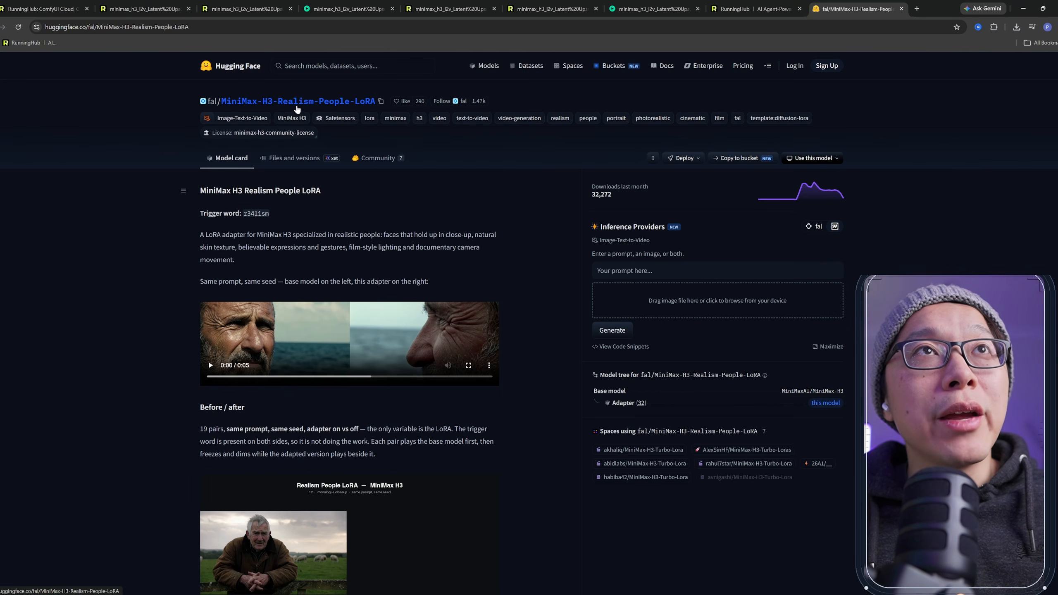
left_click(299, 164)
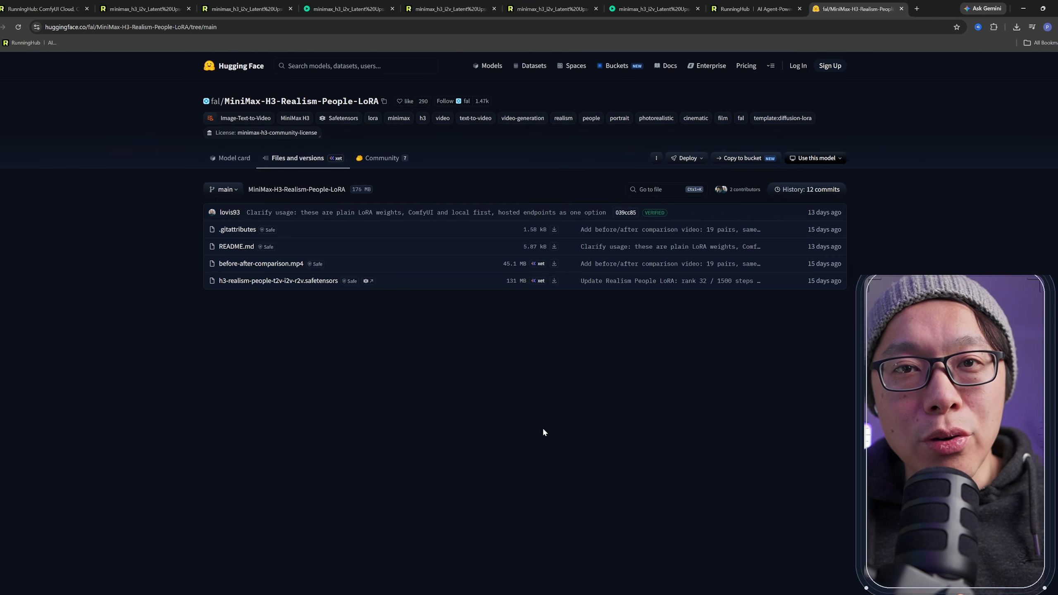
left_click(236, 157)
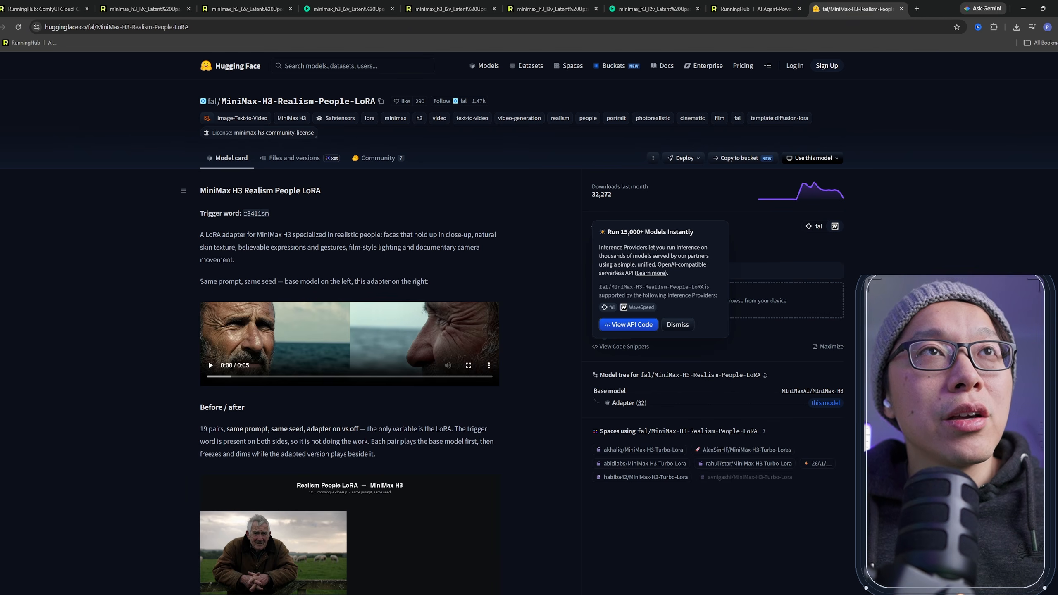
left_click_drag(243, 213, 269, 214)
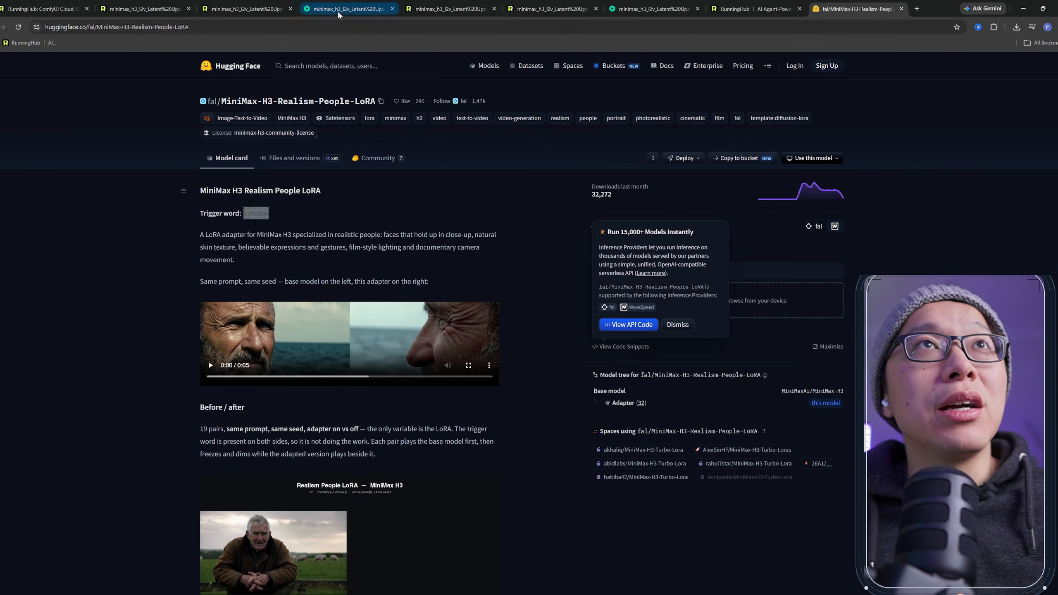
Return to the Latent Upscaler workflow and inspect the trigger word r34l1sm at the start of the 提示词 node's prompt.
left_click(248, 9)
scroll(704, 488, "up", 3)
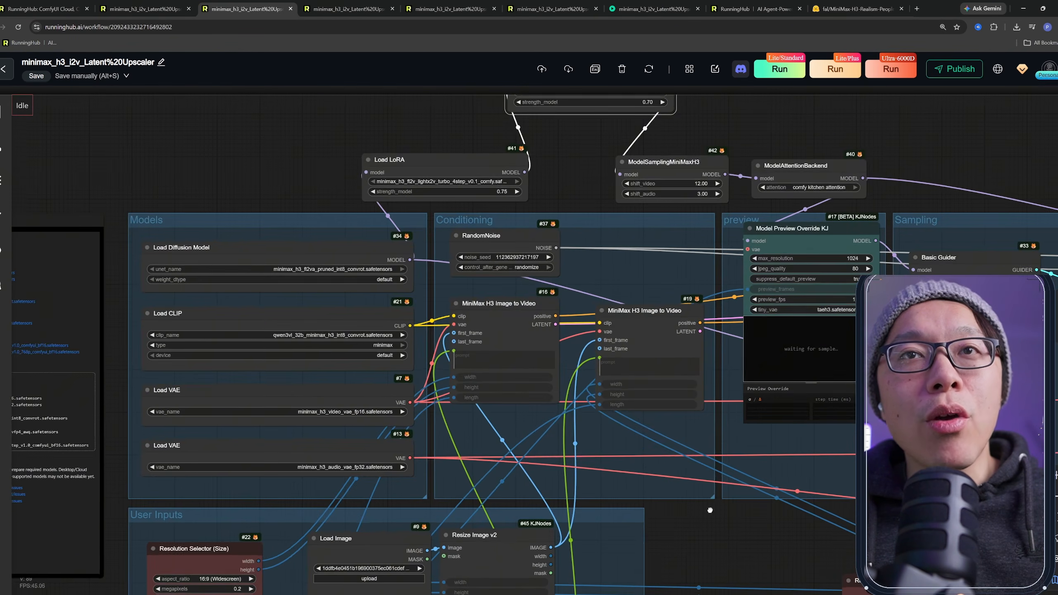
scroll(708, 458, "down", 5)
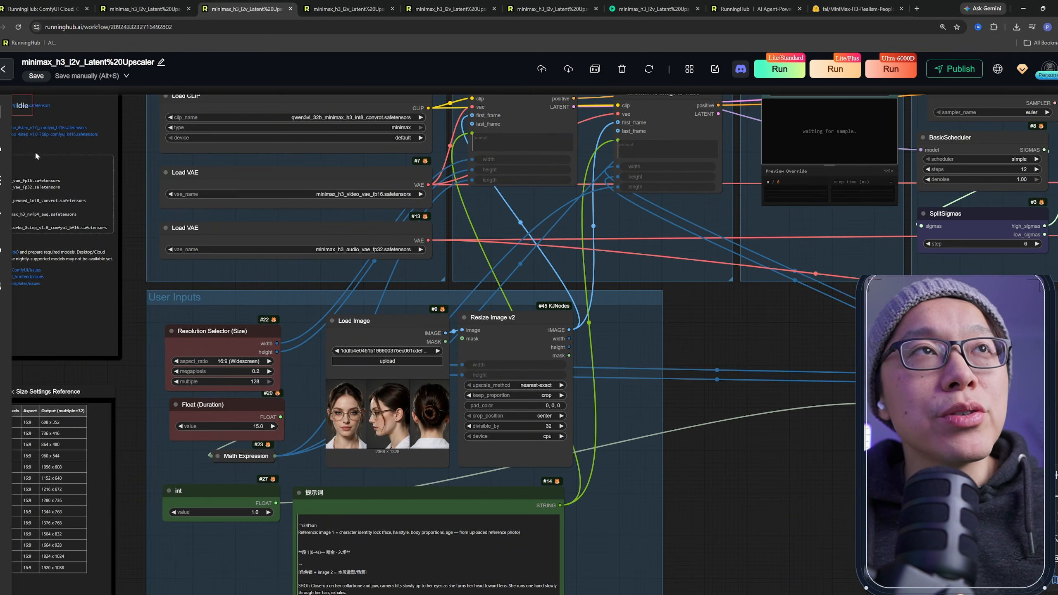
scroll(667, 458, "down", 3)
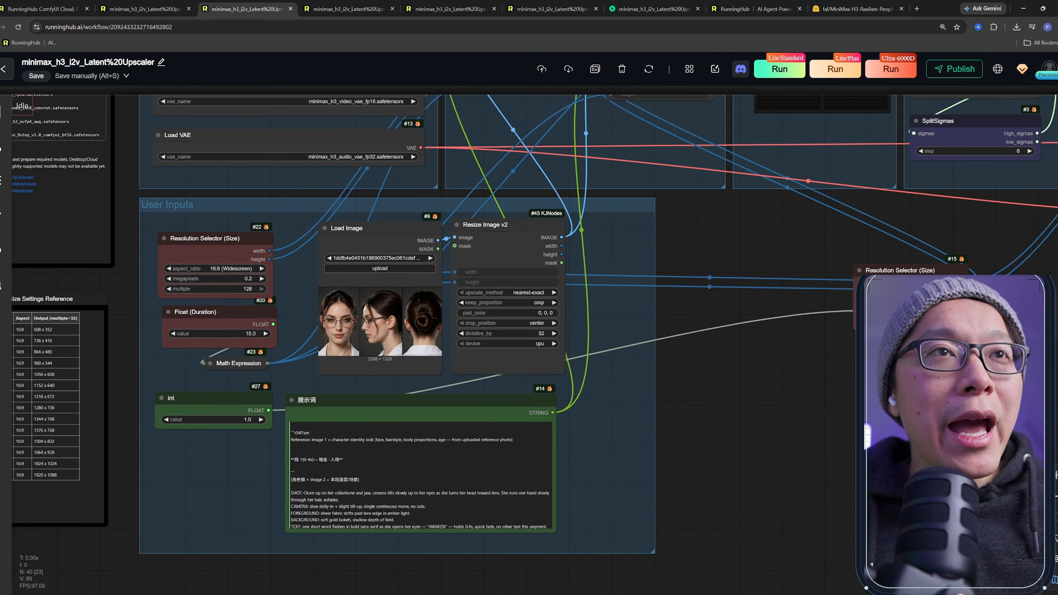
left_click(417, 400)
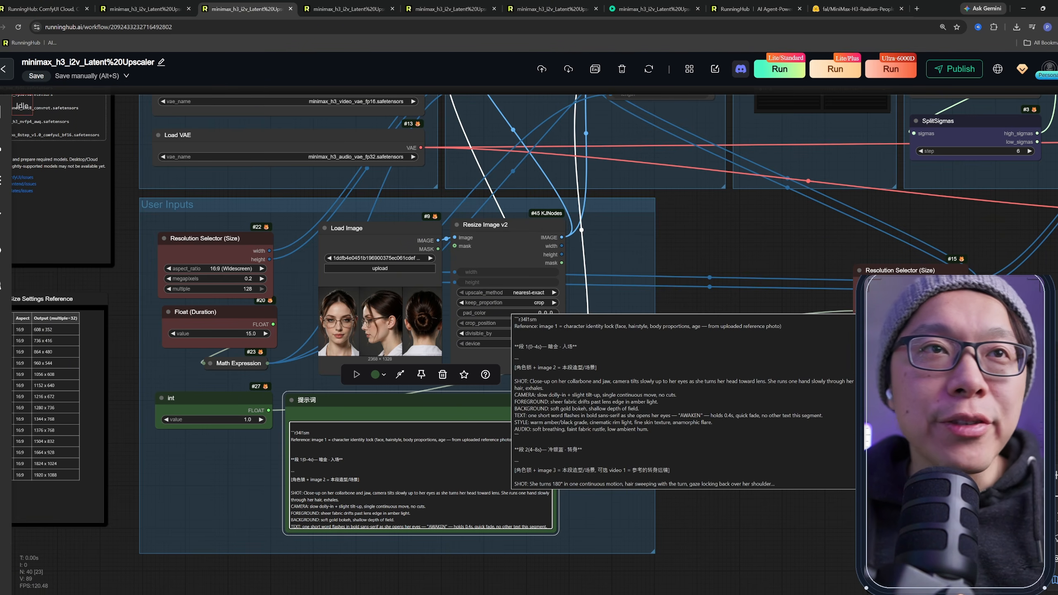
scroll(288, 429, "up", 8)
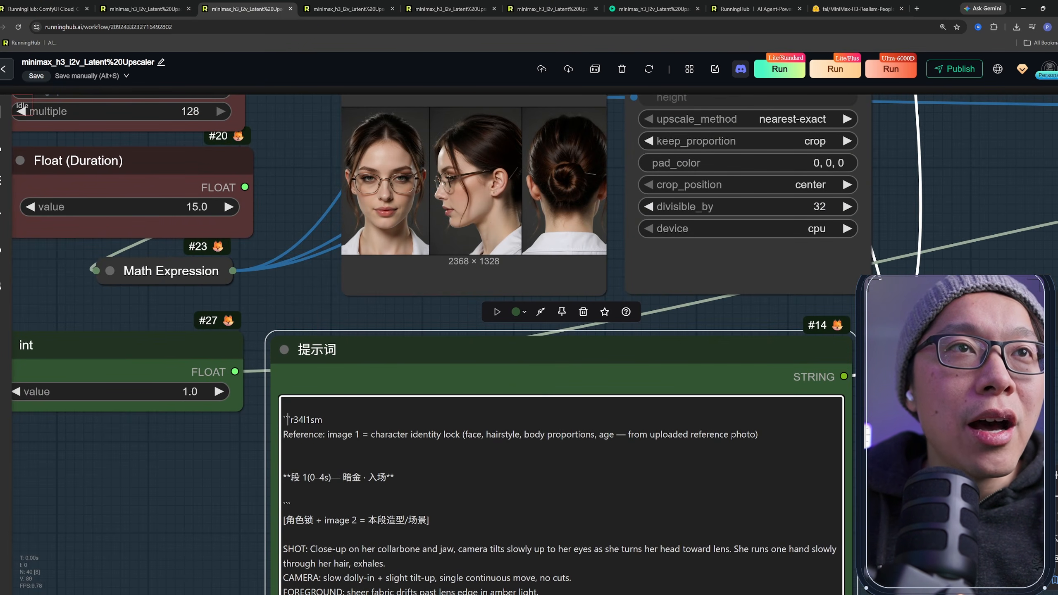
left_click_drag(289, 419, 322, 420)
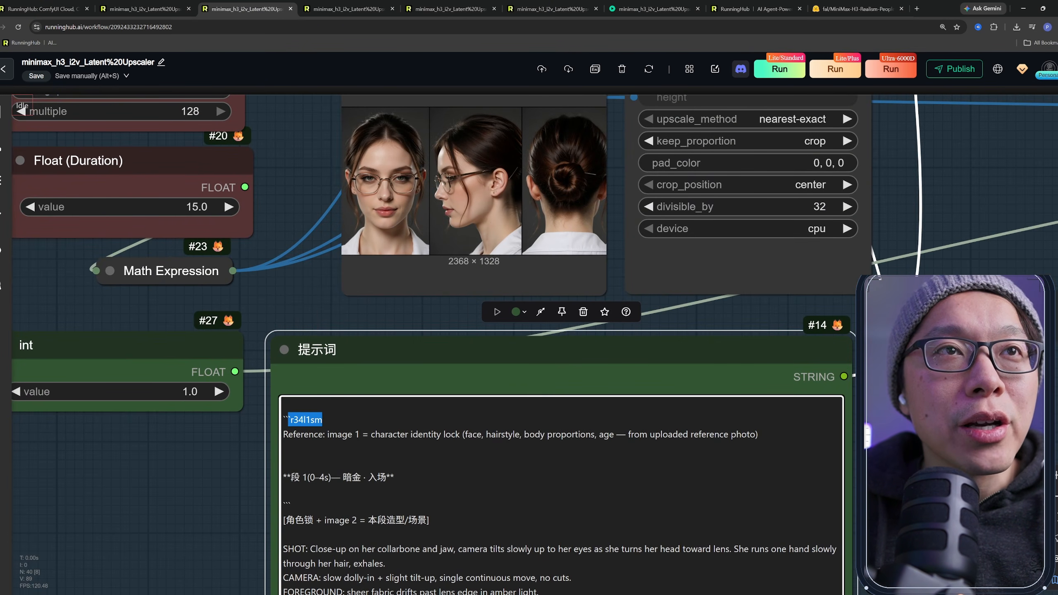
left_click(283, 404)
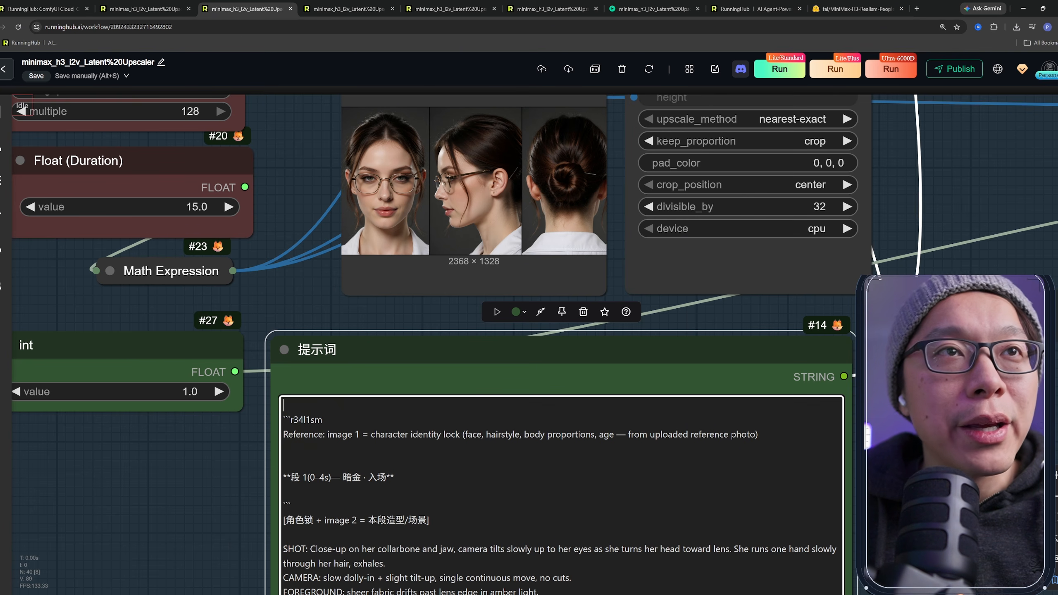
key("BackSpace")
key("BackSpace")
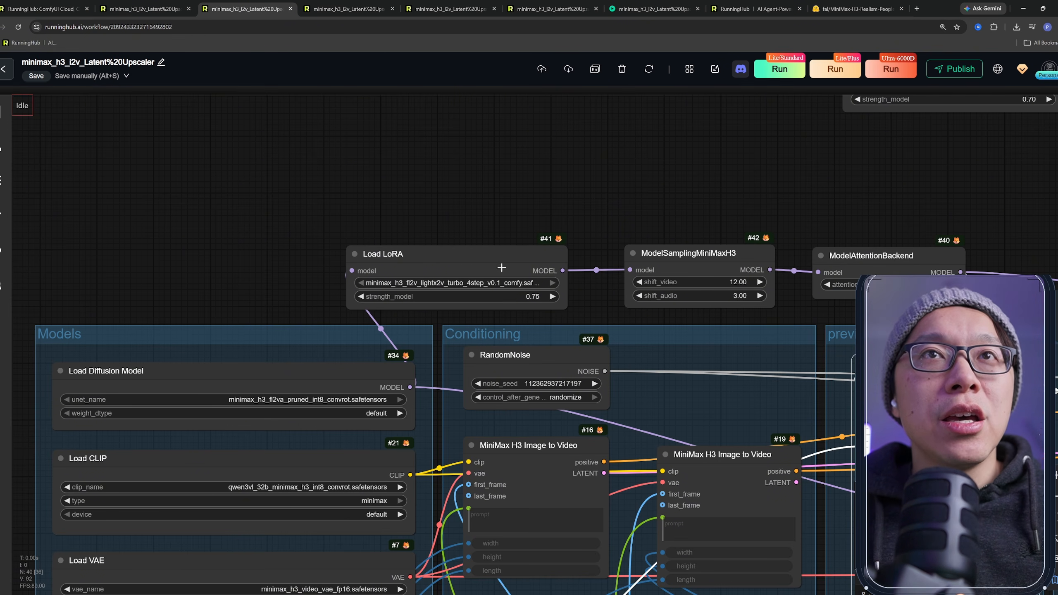
Duplicate the turbo Load LoRA node, place the copy above ModelSamplingMiniMaxH3 and move the original away from it.
scroll(381, 258, "up", 4)
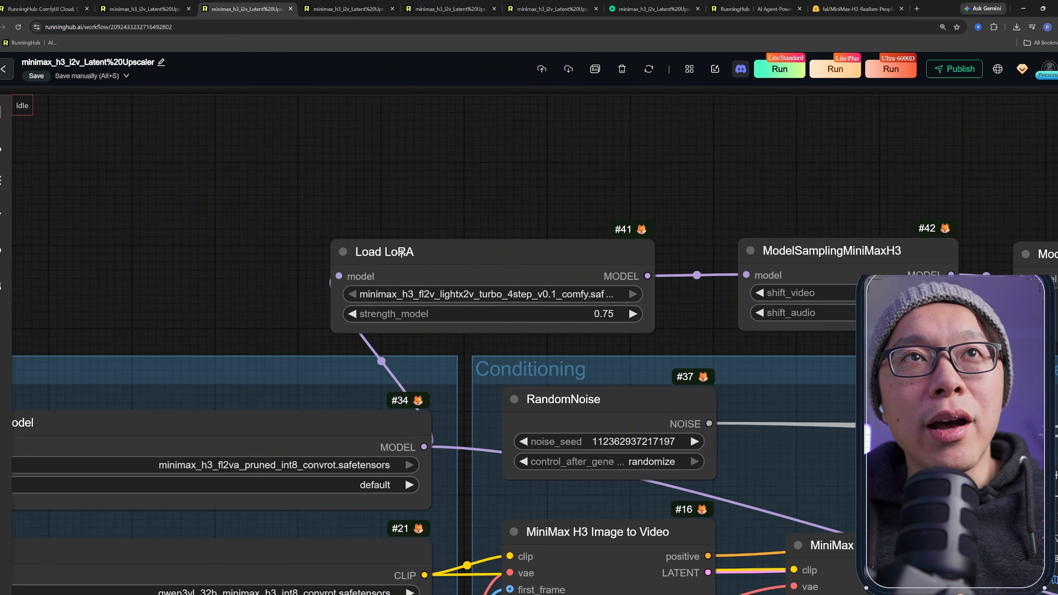
left_click(512, 267)
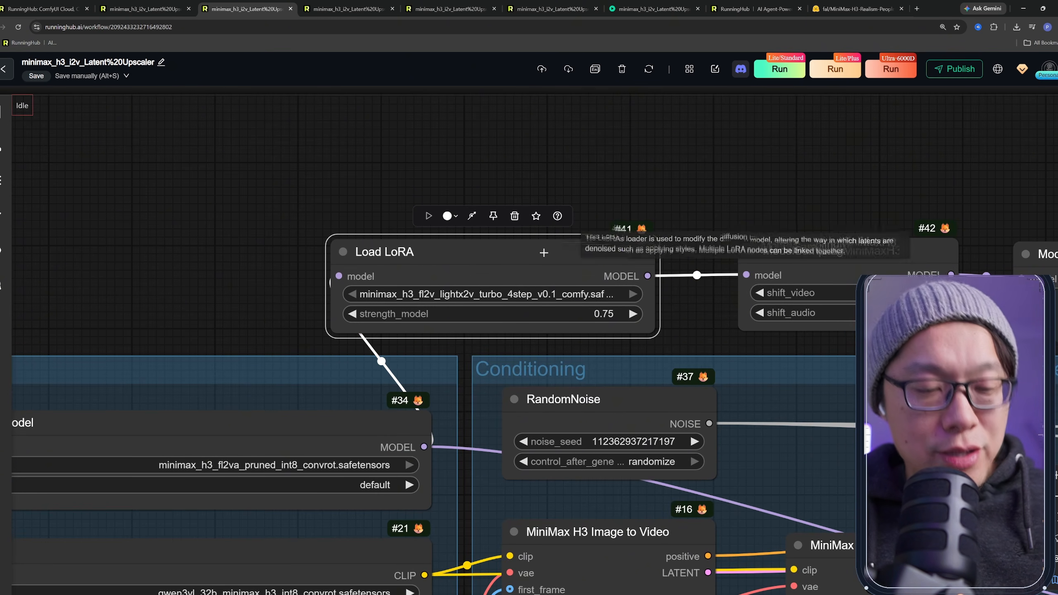
key("ctrl+v")
left_click_drag(745, 159, 616, 146)
left_click_drag(534, 264, 421, 261)
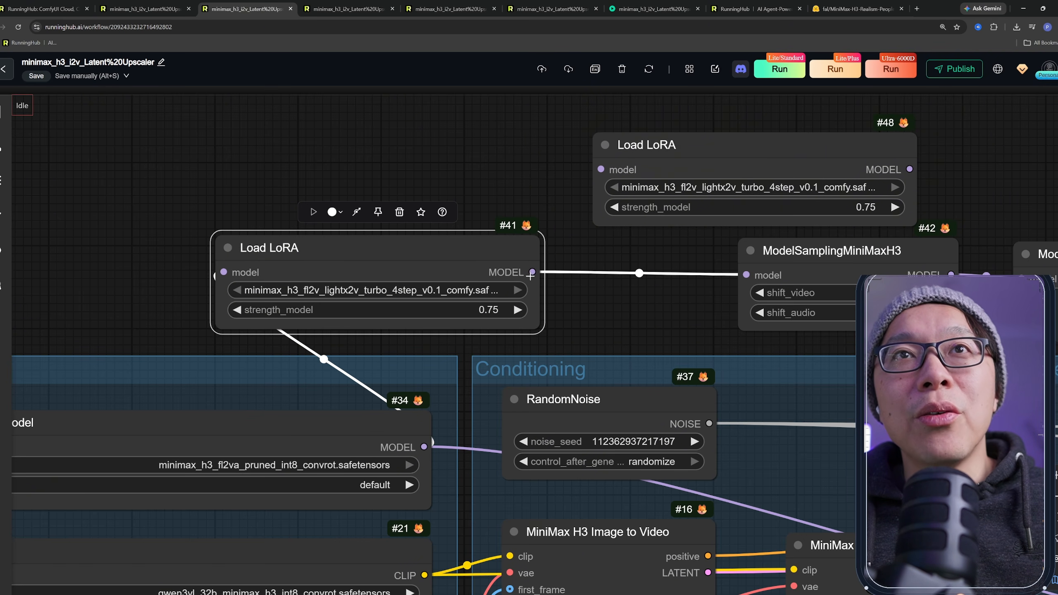
Route the model link from the original Load LoRA through the copied node into ModelSamplingMiniMaxH3 and space the two LoRA nodes apart.
left_click_drag(533, 271, 601, 169)
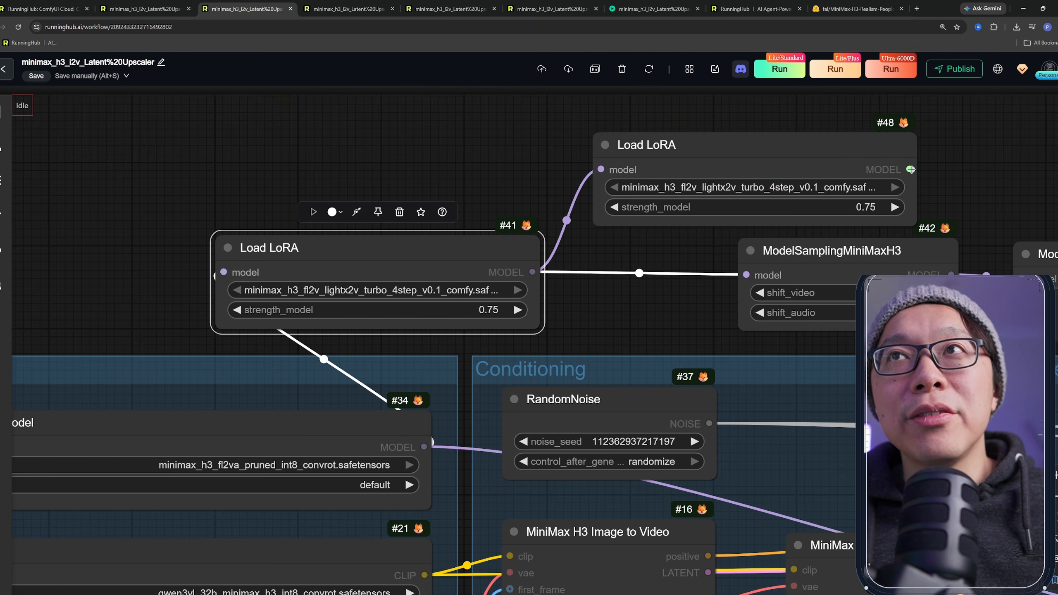
left_click_drag(910, 169, 746, 275)
left_click_drag(707, 194, 646, 187)
left_click_drag(491, 265, 424, 260)
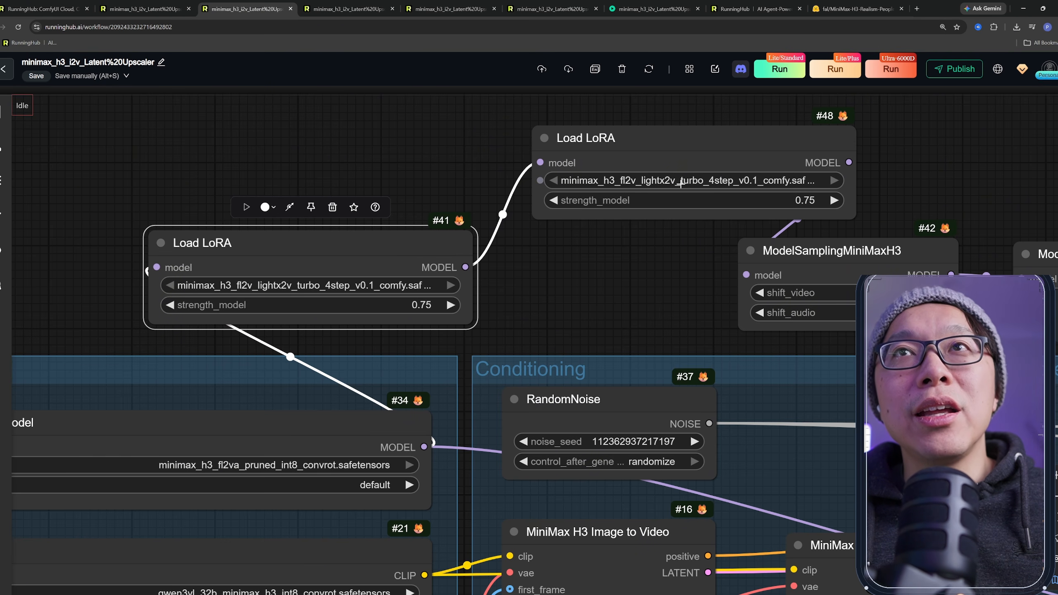
Search the public models for "real person" and load the minimax-h3 Real person LoRA into the copied Load LoRA node.
scroll(715, 181, "down", 5)
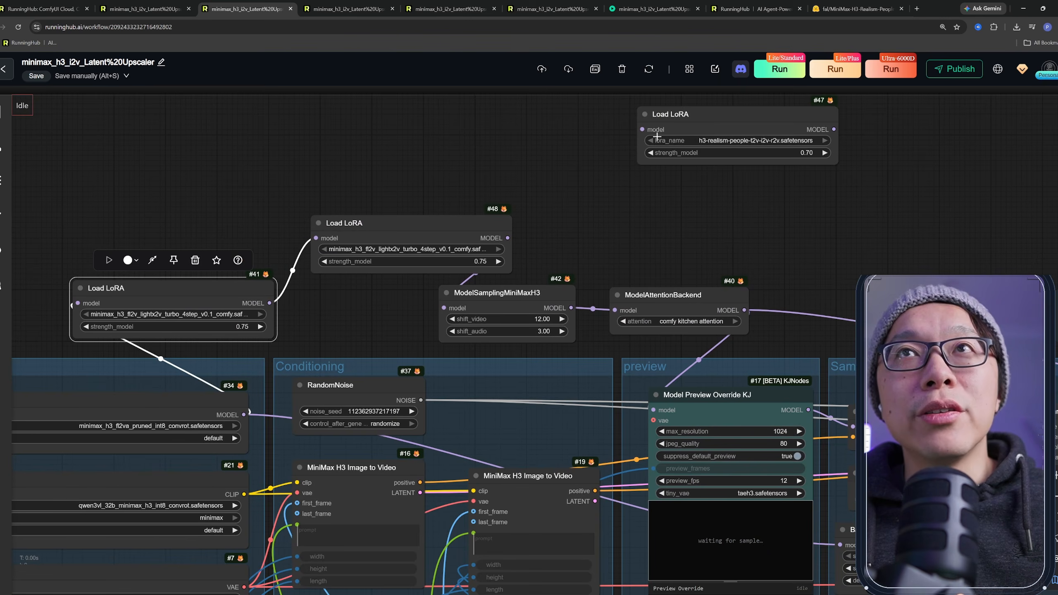
left_click_drag(657, 136, 330, 181)
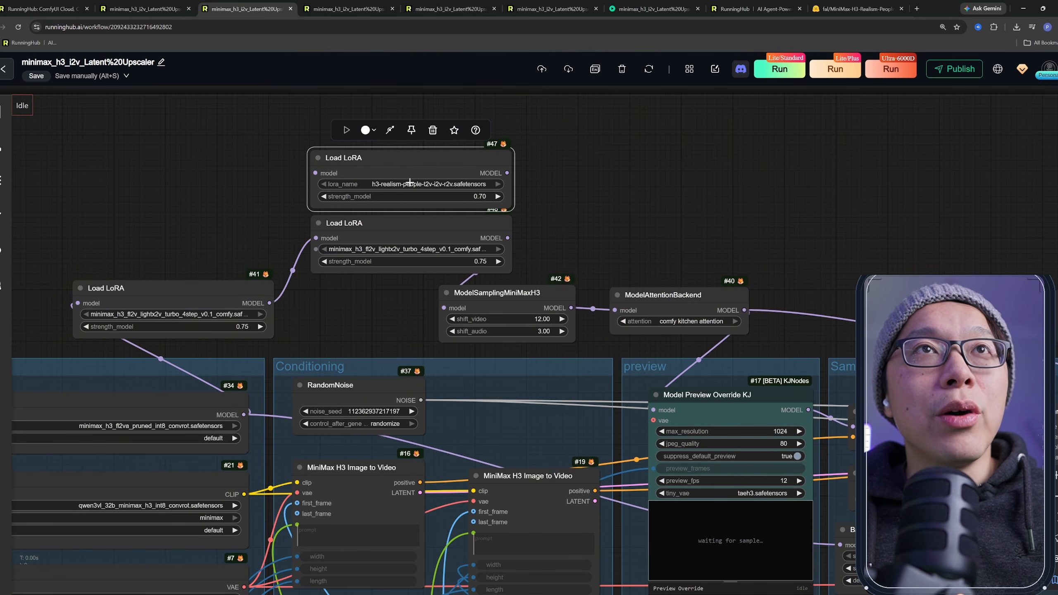
left_click(409, 248)
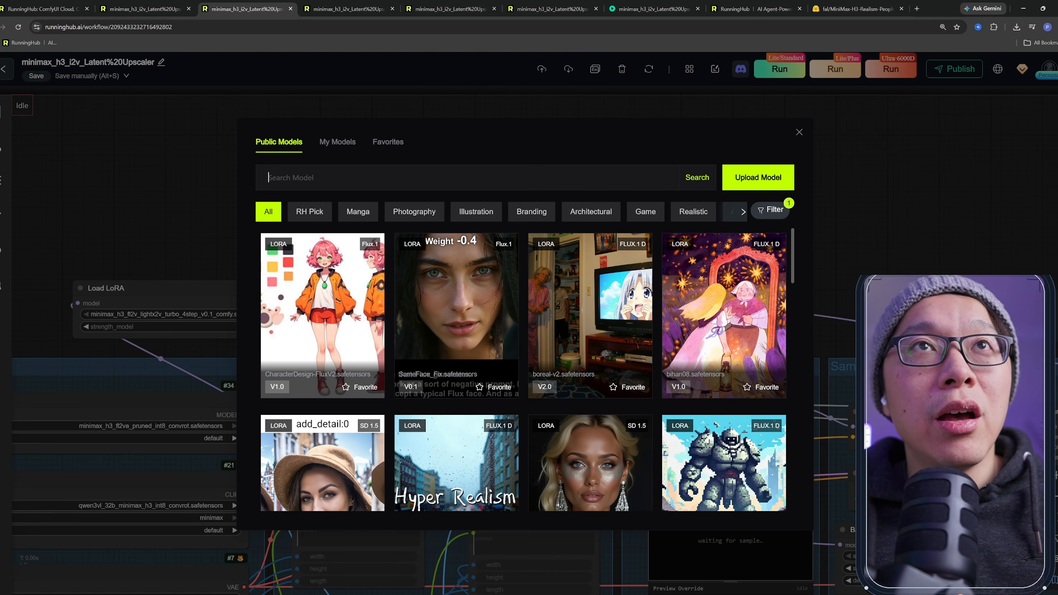
type("real person")
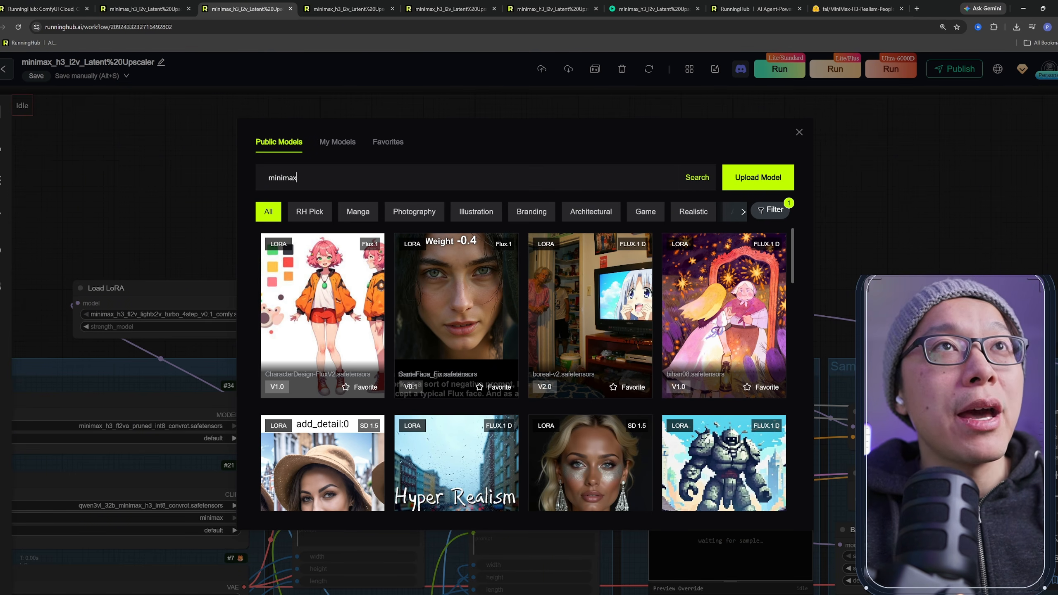
key("Return")
mouse_move(432, 317)
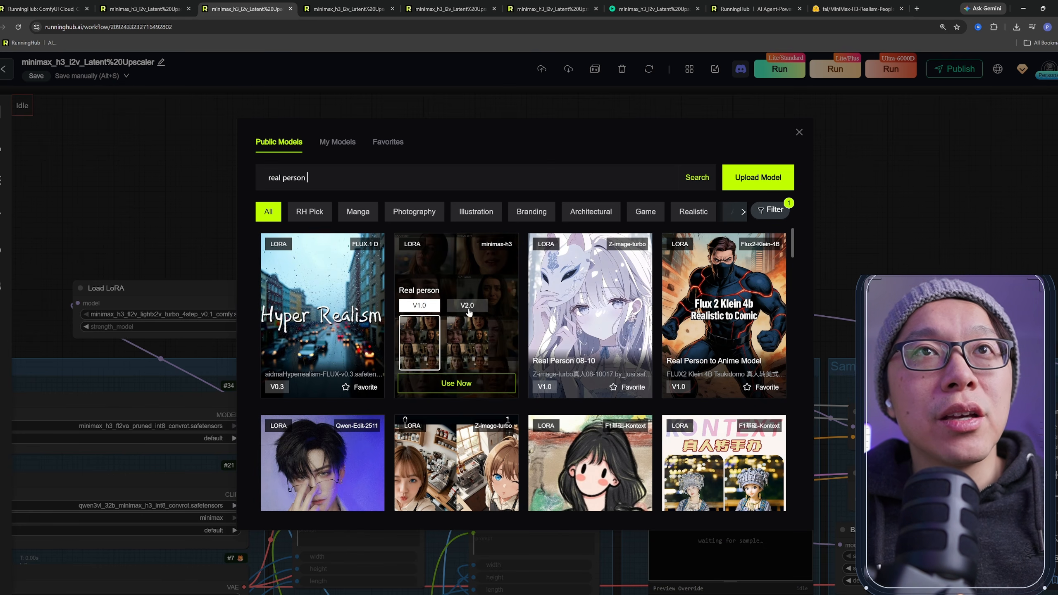
left_click(468, 389)
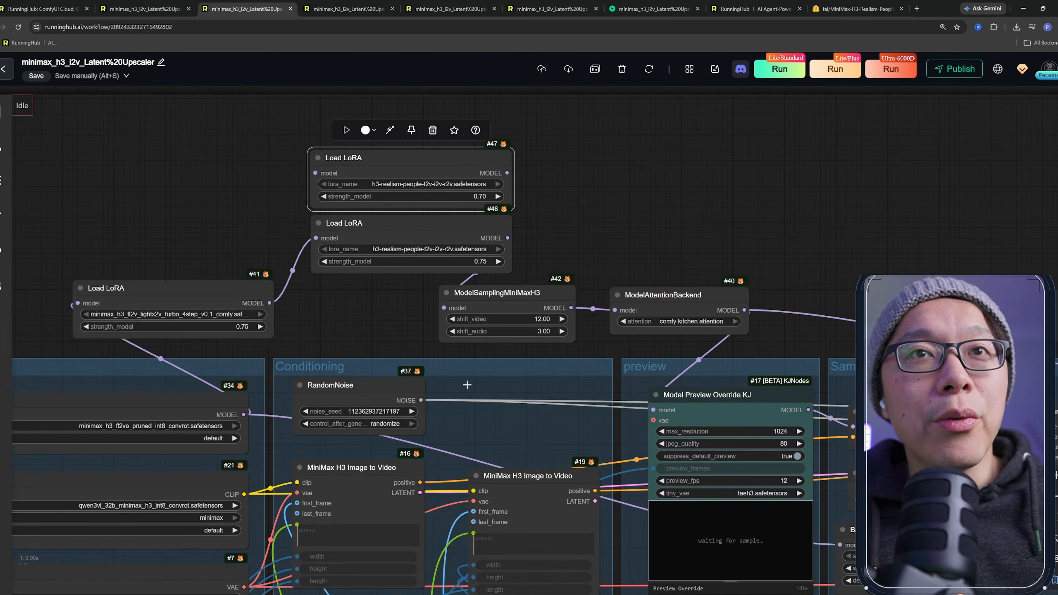
Delete the unconnected spare Load LoRA node and set the connected realism LoRA's strength_model to 0.75.
left_click_drag(410, 239, 438, 203)
key("Delete")
left_click(470, 236)
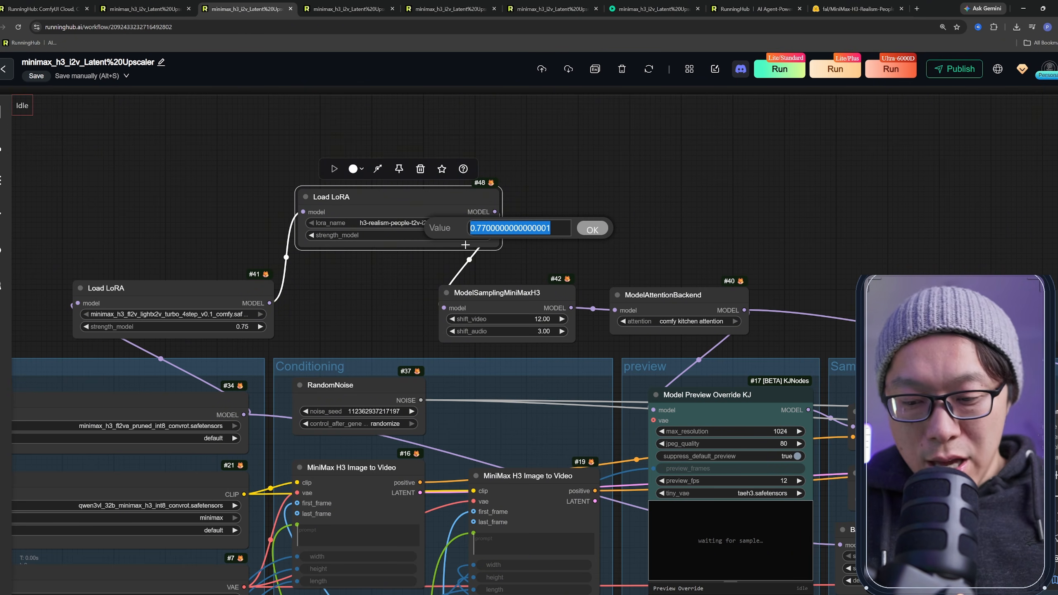
type("0.42")
key("BackSpace")
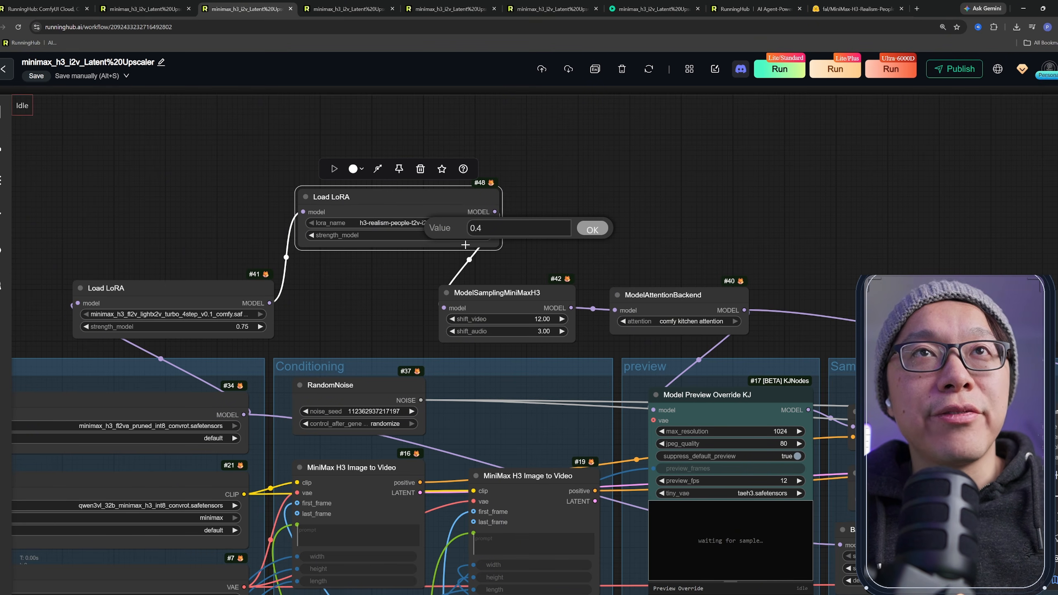
type("75")
key("Return")
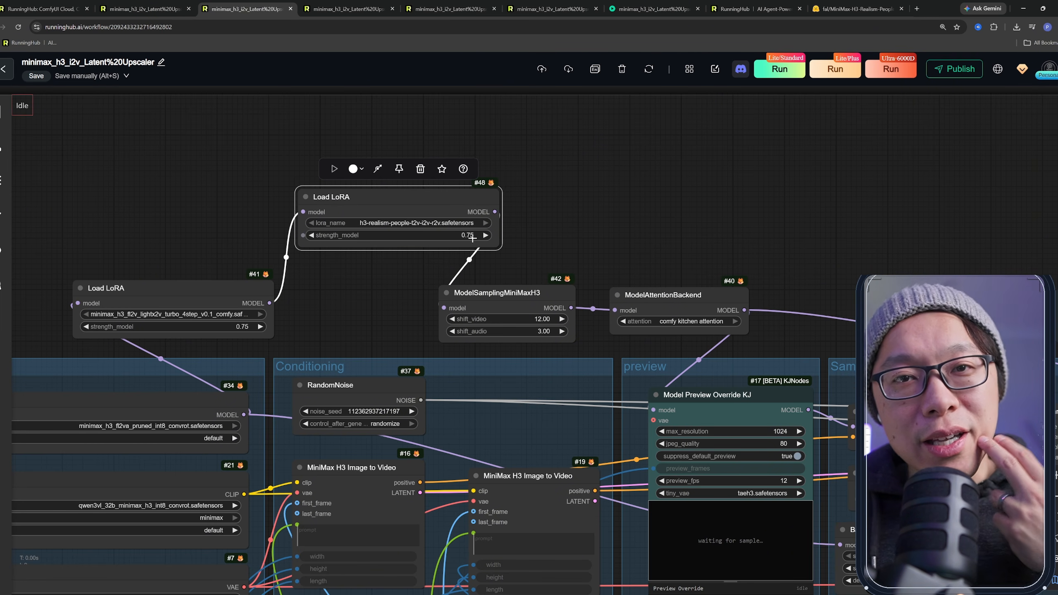
left_click(472, 236)
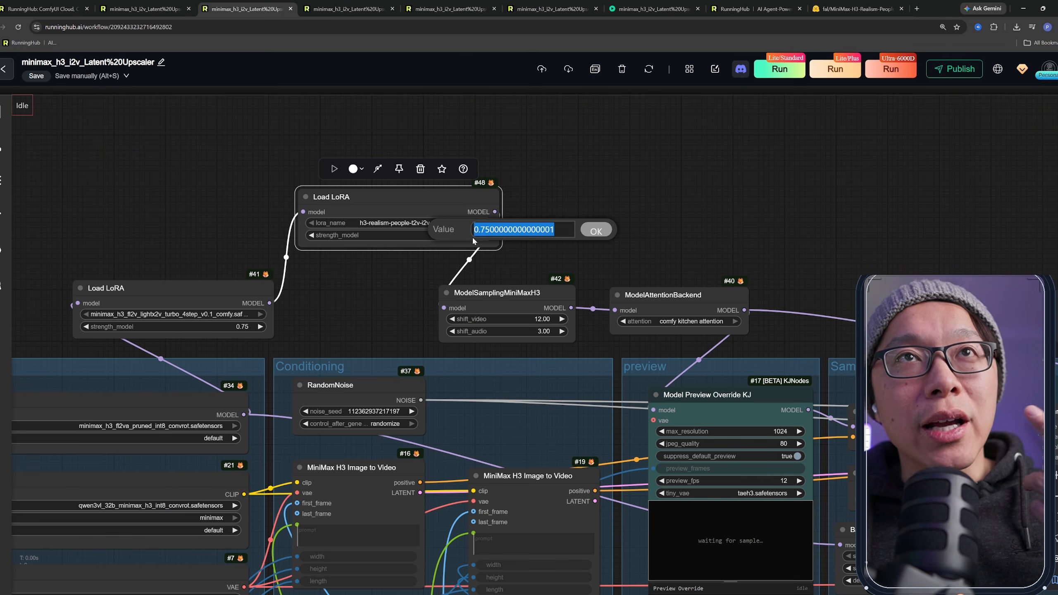
key("Return")
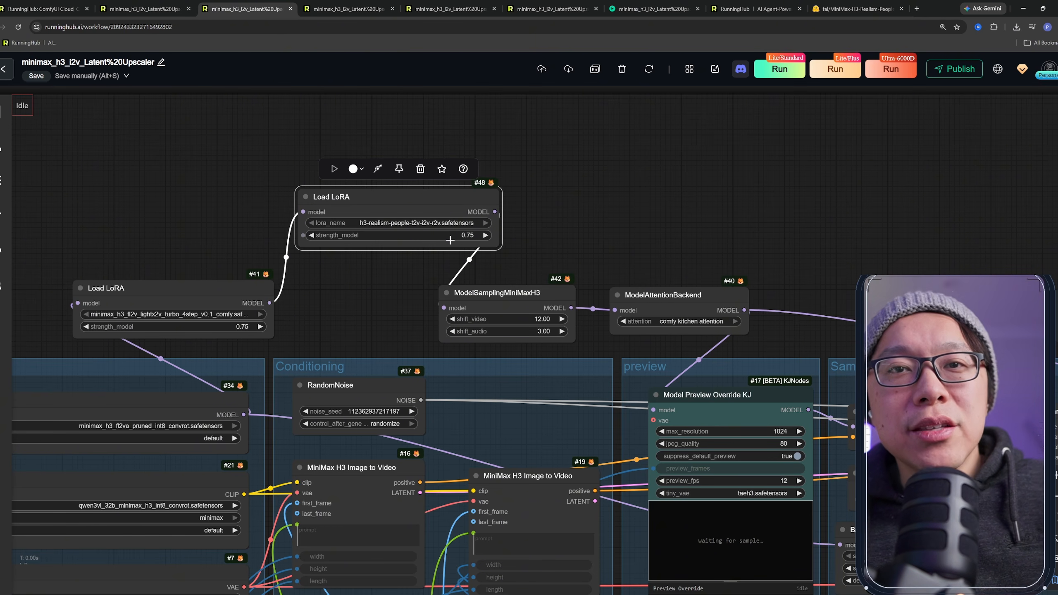
scroll(605, 290, "down", 2)
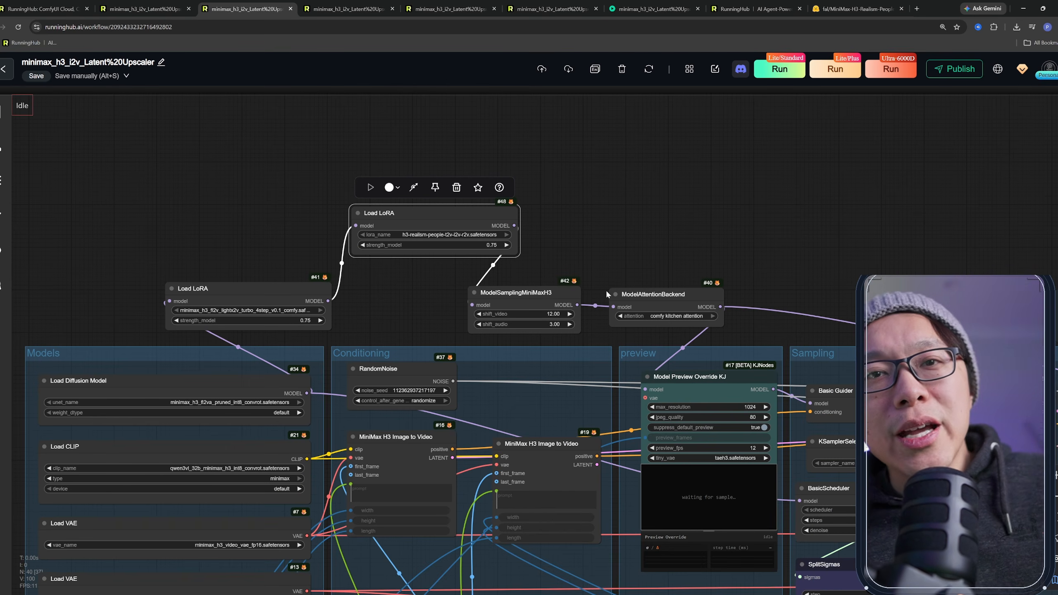